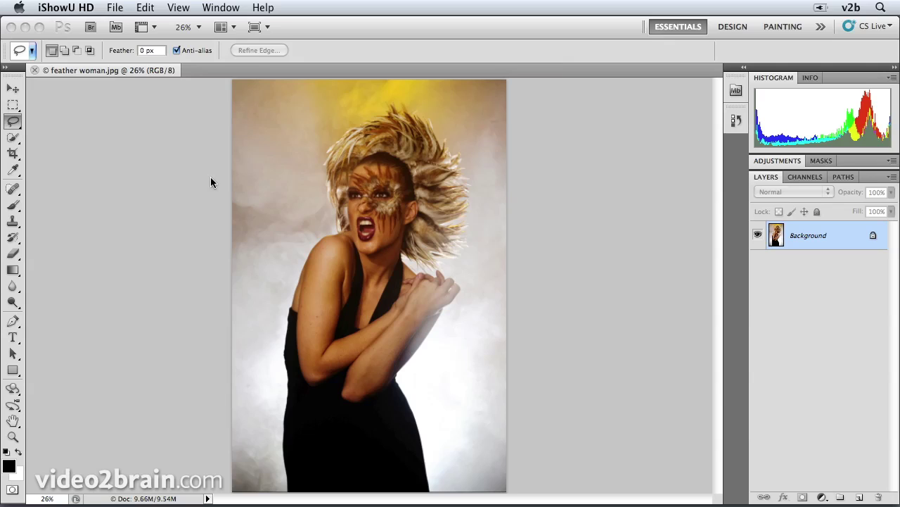
Step: Pick the Quick Selection tool and set its brush size to 250 px
click(13, 141)
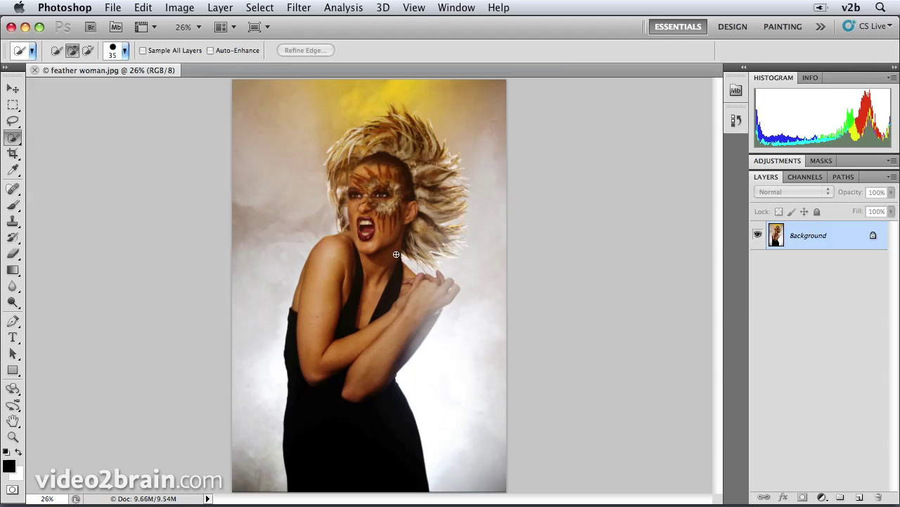
click(125, 52)
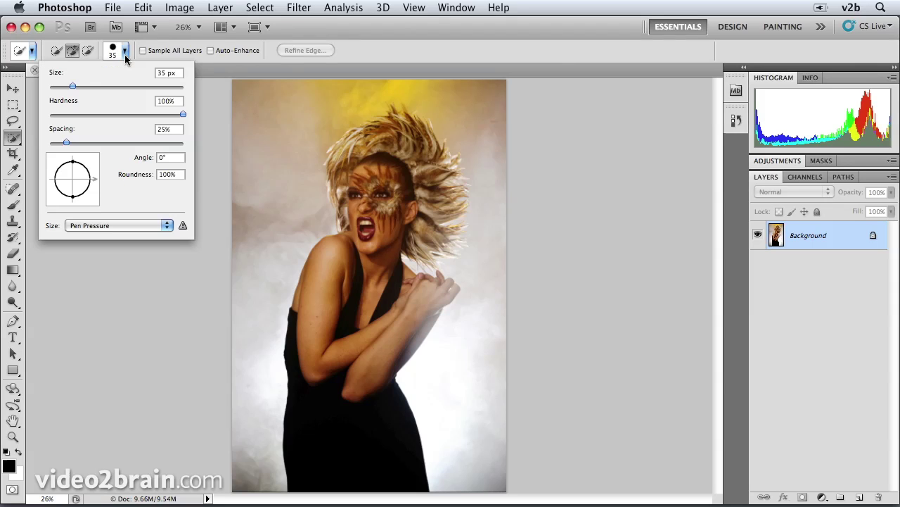
drag(73, 86, 99, 86)
click(125, 51)
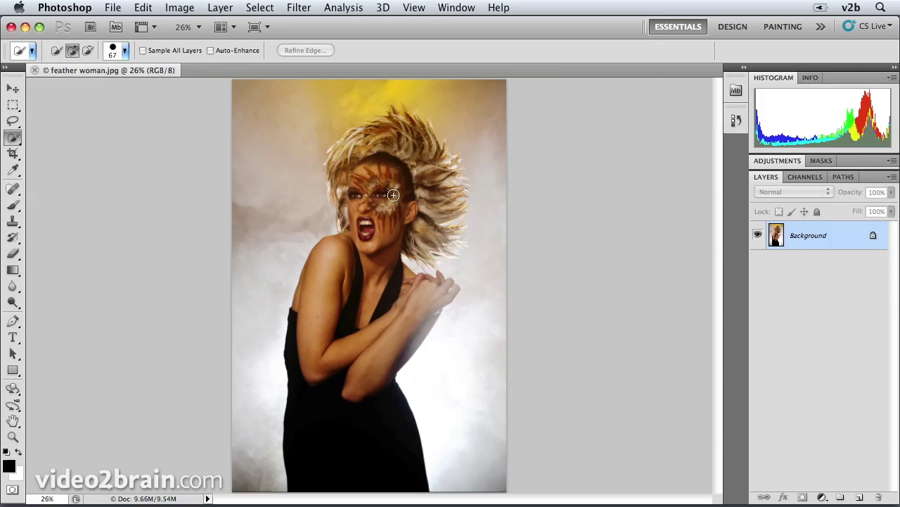
key(bracketright)
key(bracketright)
key(bracketright)
key(bracketright)
key(bracketright)
key(bracketright)
key(bracketright)
key(bracketleft)
key(bracketleft)
key(bracketright)
key(bracketright)
key(bracketright)
Step: Select the woman's hair and body, then add the top of her head using a 125 px brush
mouse_move(357, 162)
mouse_down()
mouse_move(388, 141)
mouse_move(422, 150)
mouse_move(431, 169)
mouse_move(415, 192)
mouse_move(386, 204)
mouse_move(316, 311)
mouse_move(345, 457)
mouse_move(357, 276)
mouse_up()
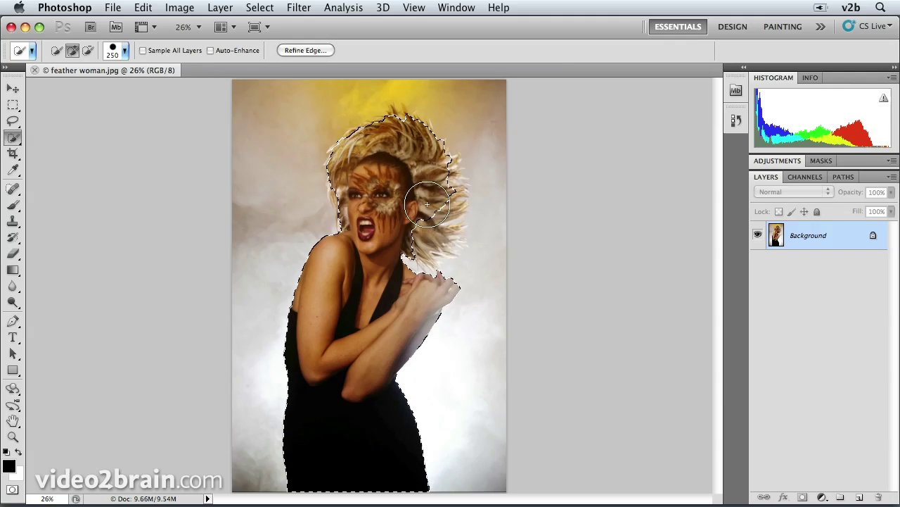
mouse_move(427, 204)
mouse_down()
mouse_move(420, 226)
mouse_move(428, 197)
mouse_up()
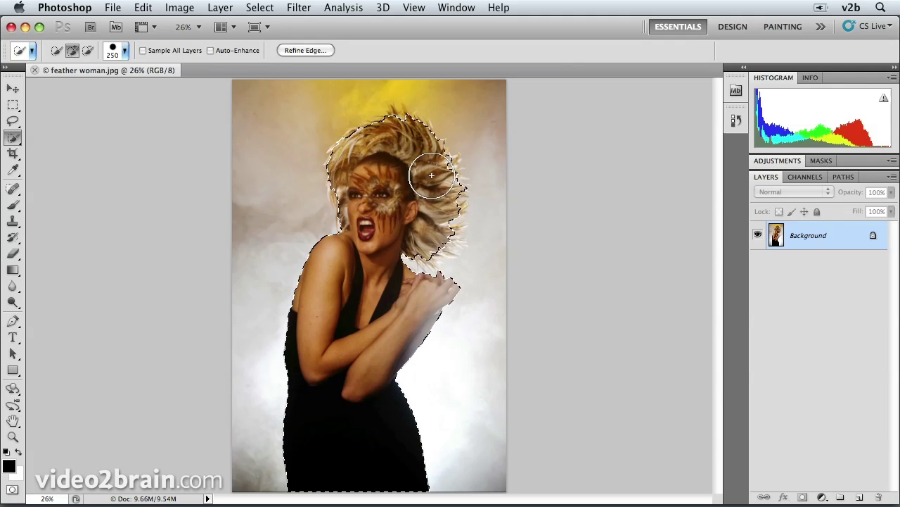
key(bracketright)
key(bracketright)
key(bracketright)
key(bracketright)
key(bracketright)
key(bracketright)
key(bracketleft)
key(bracketleft)
key(bracketleft)
key(bracketleft)
key(bracketleft)
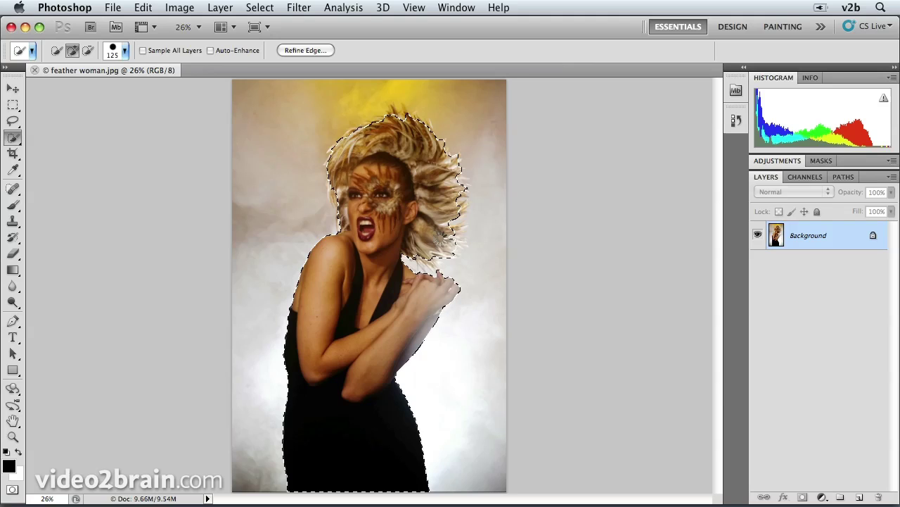
click(396, 118)
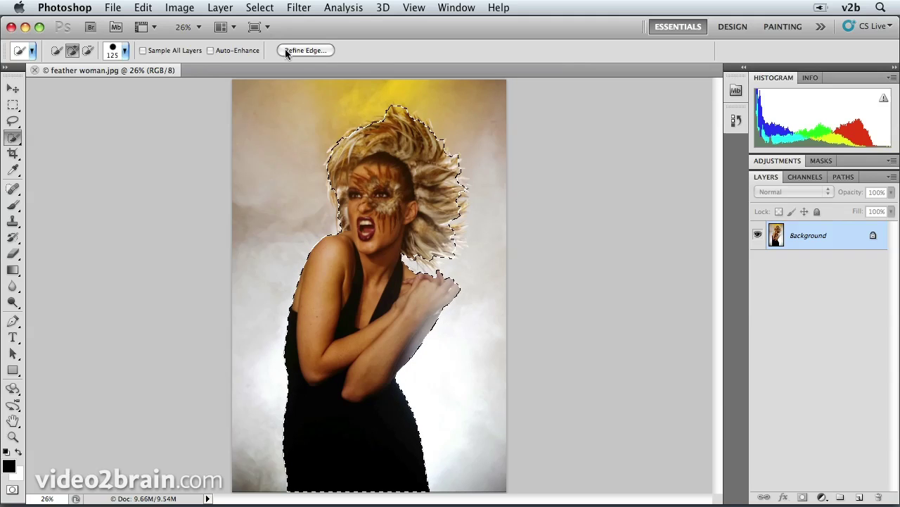
Step: Open Refine Edge, zoom the view to 50%, and frame the woman's feathered head
click(317, 50)
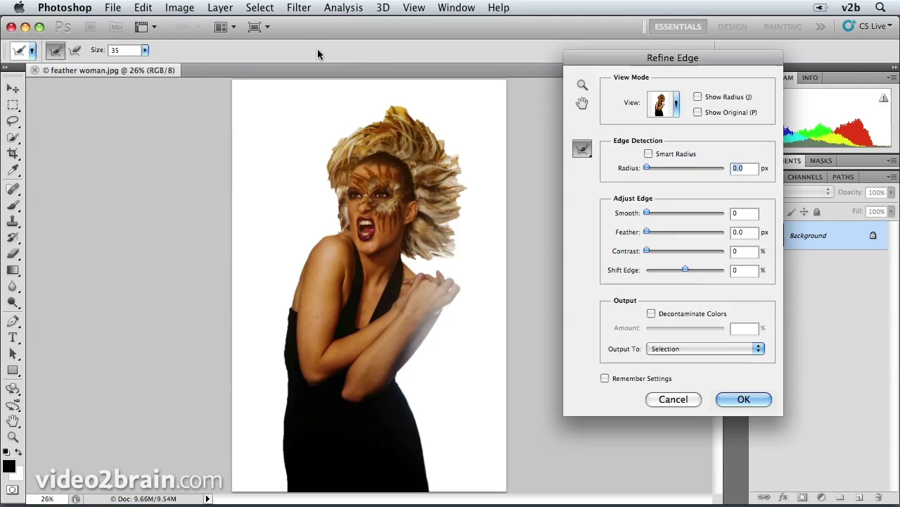
drag(614, 65, 576, 89)
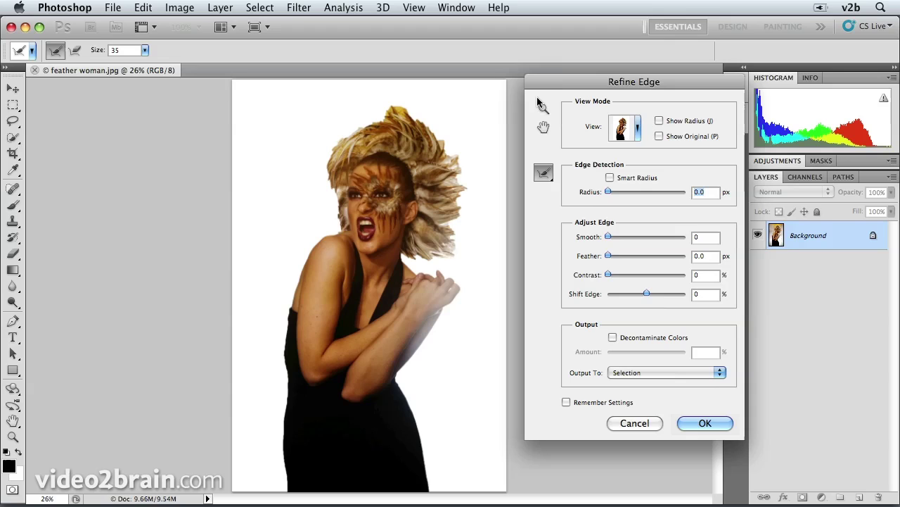
key(super+plus)
key(super+plus)
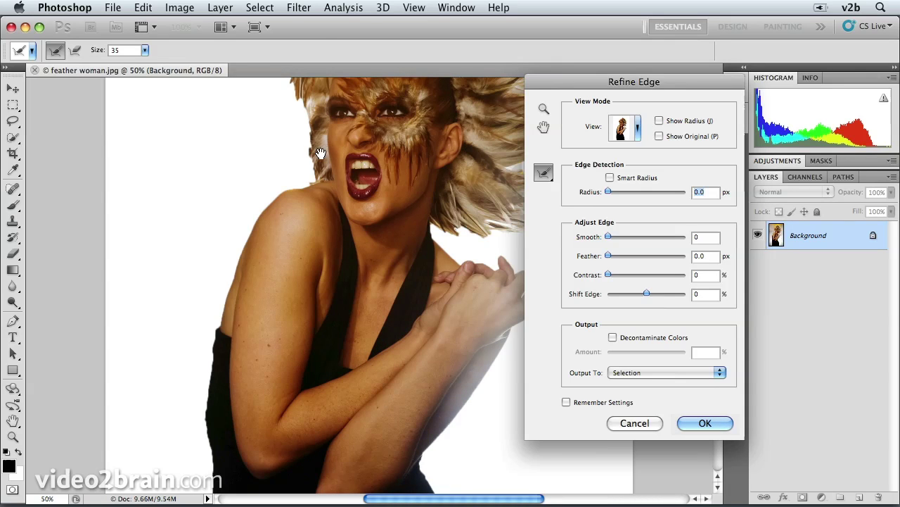
drag(362, 137, 292, 274)
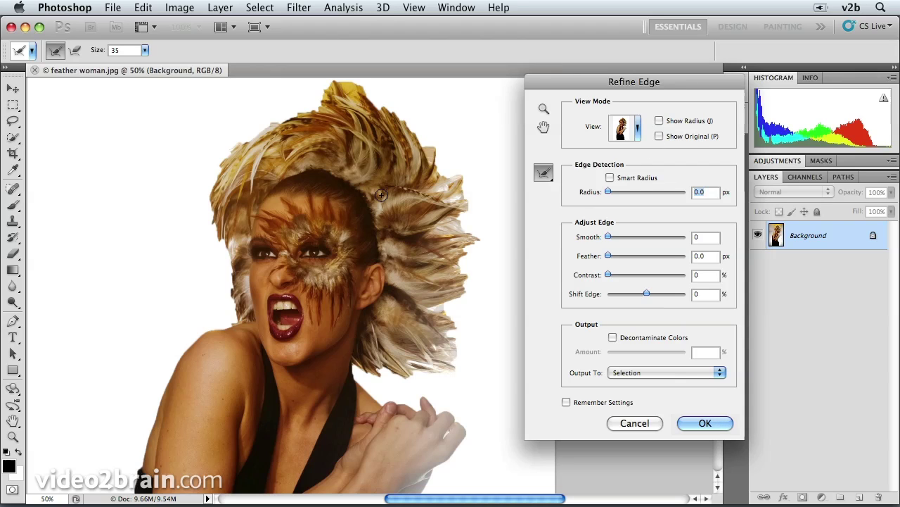
drag(382, 191, 373, 196)
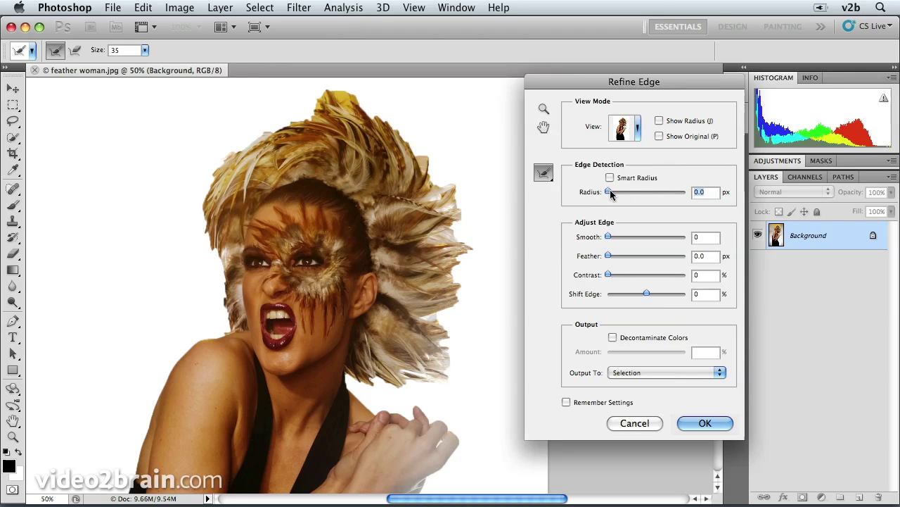
Step: Set the Refine Edge radius to 8.5 px with Smart Radius on, keeping the On White view
drag(610, 189, 635, 190)
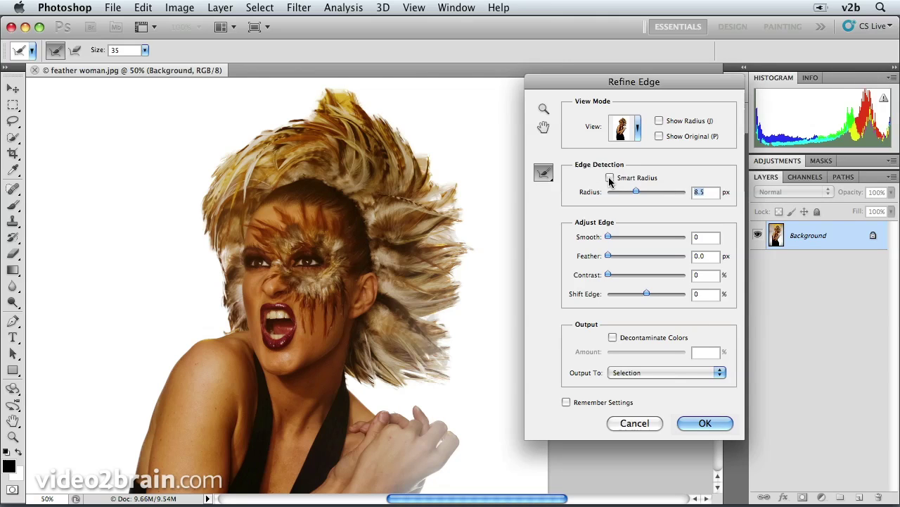
click(610, 178)
click(639, 128)
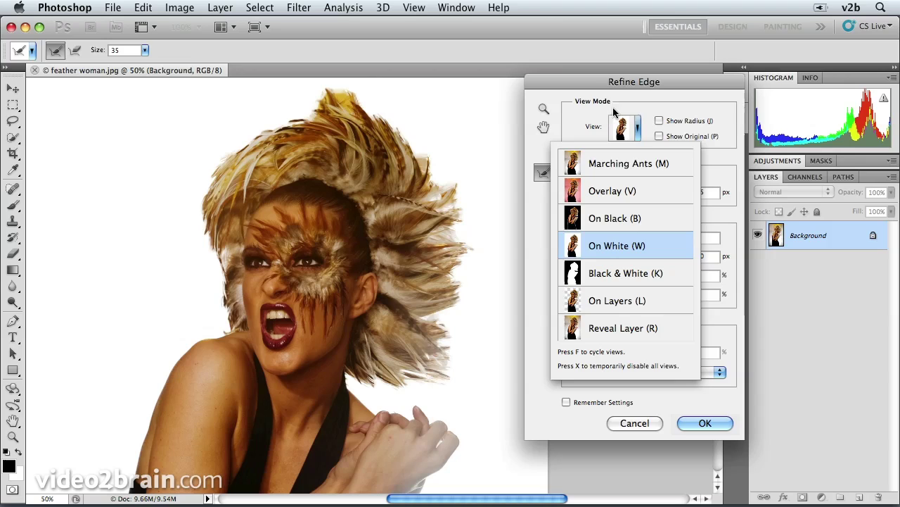
click(638, 130)
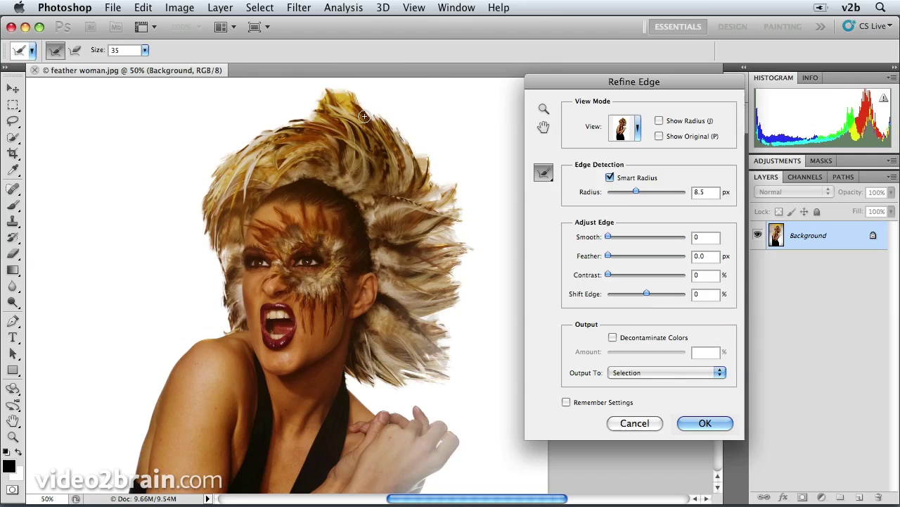
Step: Refine the hair crown with a 70 px brush, then Alt-erase excess refinement at 40 px
key(bracketright)
key(bracketright)
mouse_move(330, 102)
mouse_down()
mouse_move(411, 131)
mouse_move(429, 169)
mouse_move(460, 187)
mouse_move(460, 241)
mouse_move(481, 258)
mouse_move(469, 229)
mouse_move(481, 255)
mouse_move(457, 270)
mouse_move(463, 303)
mouse_move(474, 277)
mouse_move(434, 316)
mouse_move(471, 342)
mouse_move(467, 317)
mouse_move(477, 290)
mouse_move(458, 361)
mouse_move(442, 355)
mouse_move(458, 370)
mouse_move(476, 362)
mouse_move(474, 372)
mouse_move(407, 386)
mouse_move(404, 403)
mouse_move(354, 378)
mouse_move(382, 389)
mouse_move(387, 405)
mouse_move(436, 296)
mouse_move(428, 214)
mouse_move(363, 67)
mouse_up()
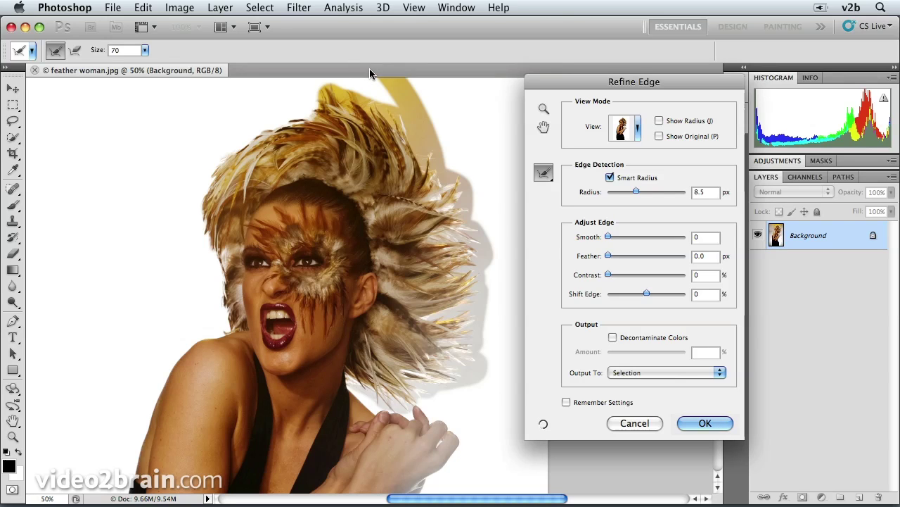
key(alt)
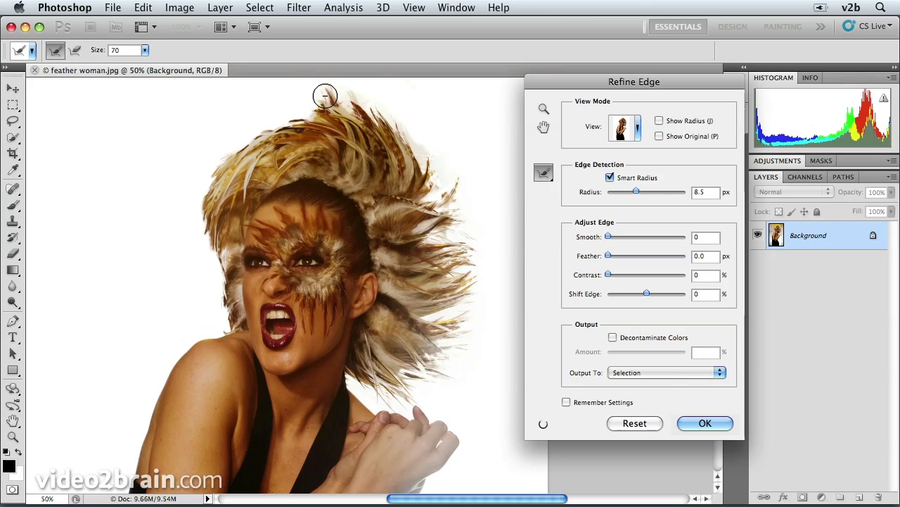
mouse_move(310, 113)
mouse_down()
mouse_move(321, 92)
mouse_move(311, 110)
mouse_move(249, 131)
mouse_move(227, 156)
mouse_up()
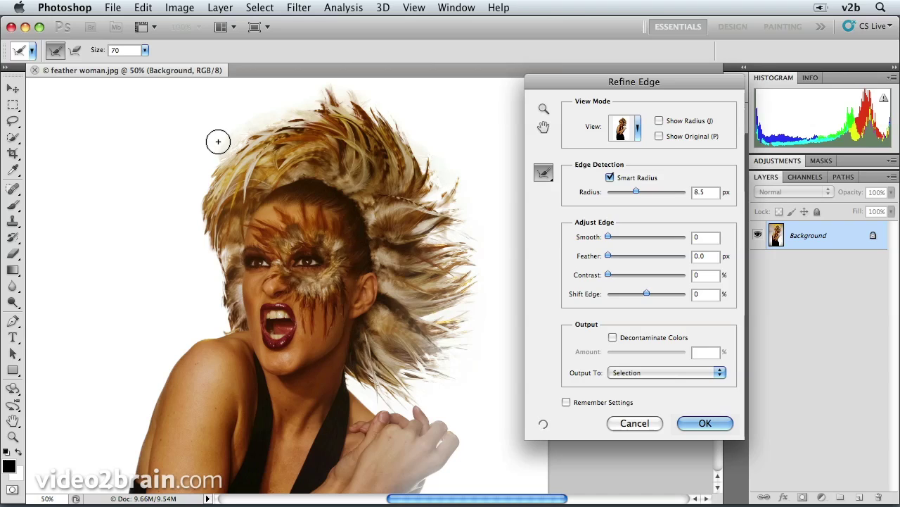
key(bracketleft)
key(bracketleft)
key(bracketleft)
key(alt)
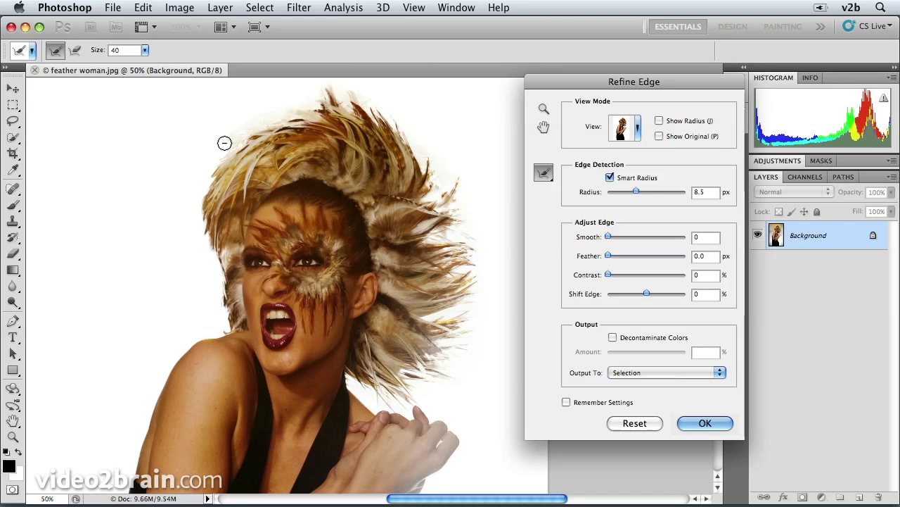
mouse_move(286, 107)
mouse_down()
mouse_move(310, 124)
mouse_move(296, 105)
mouse_move(269, 102)
mouse_move(305, 100)
mouse_move(327, 122)
mouse_move(291, 116)
mouse_move(328, 109)
mouse_up()
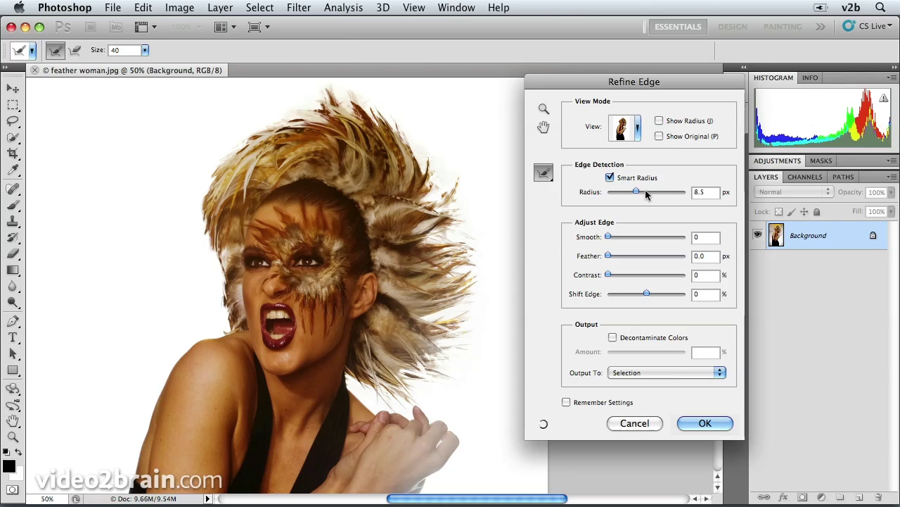
Step: Set the radius to 45.8 px, leave Decontaminate Colors off, and output to New Document
drag(636, 190, 653, 193)
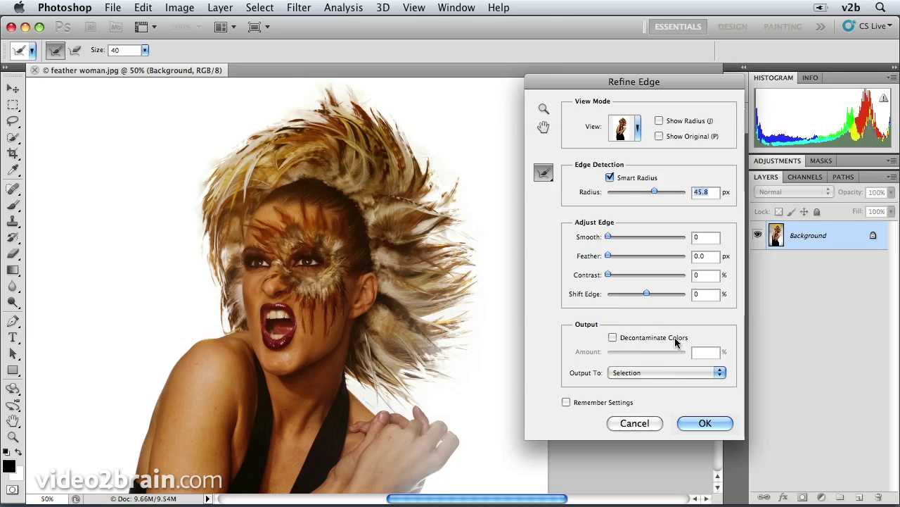
click(613, 337)
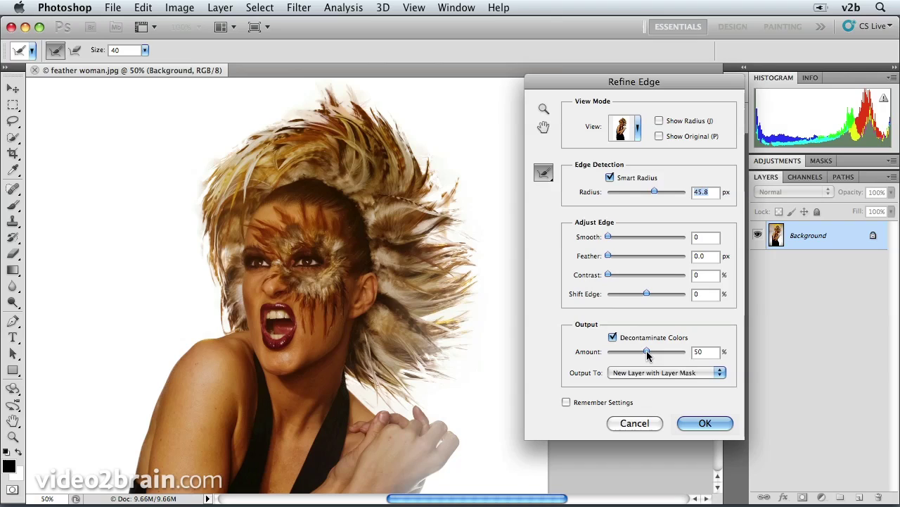
click(613, 337)
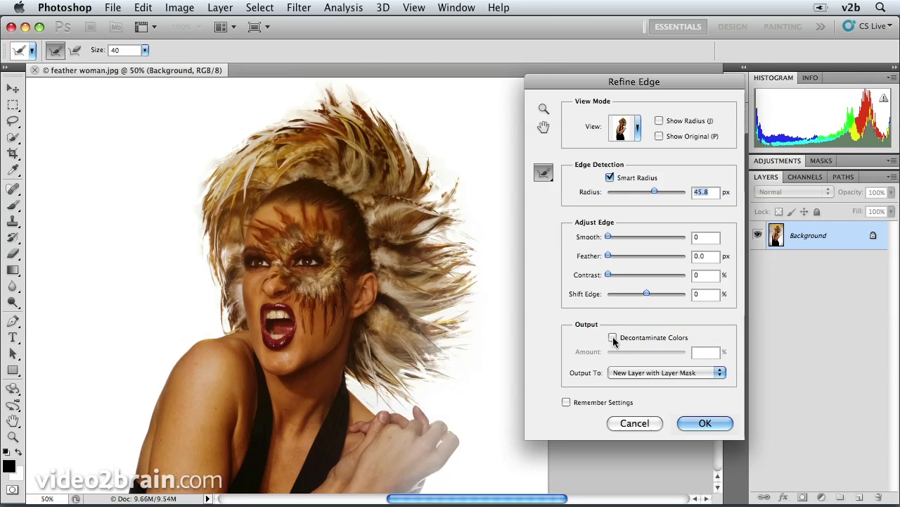
click(713, 376)
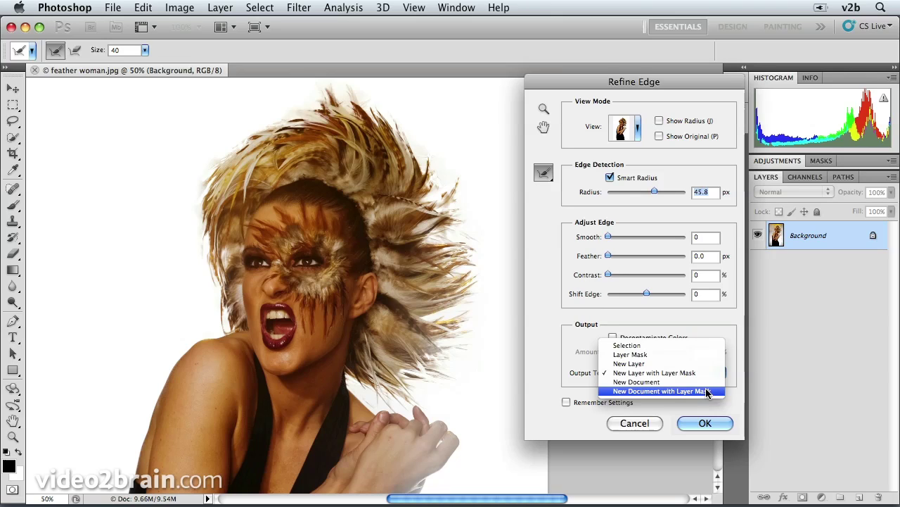
click(707, 382)
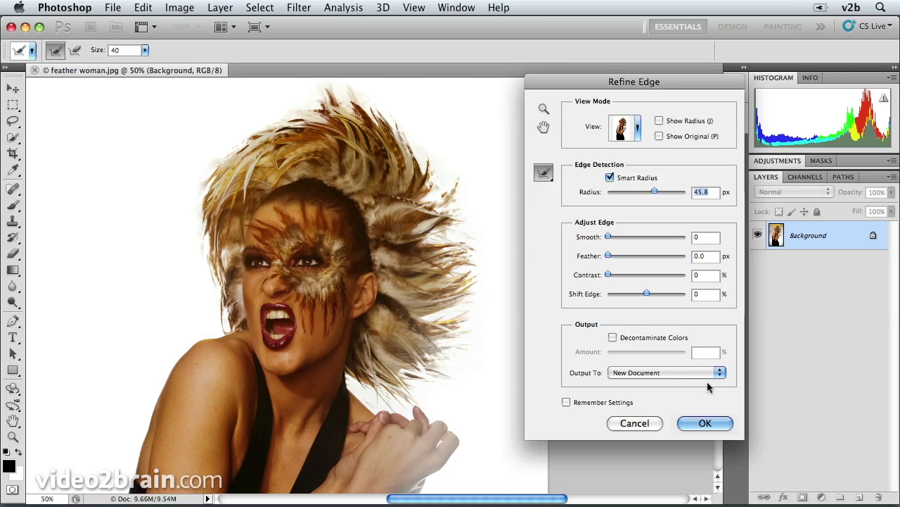
Step: Apply Refine Edge to create Untitled-1, then inspect the hair at 100% zoom
click(706, 423)
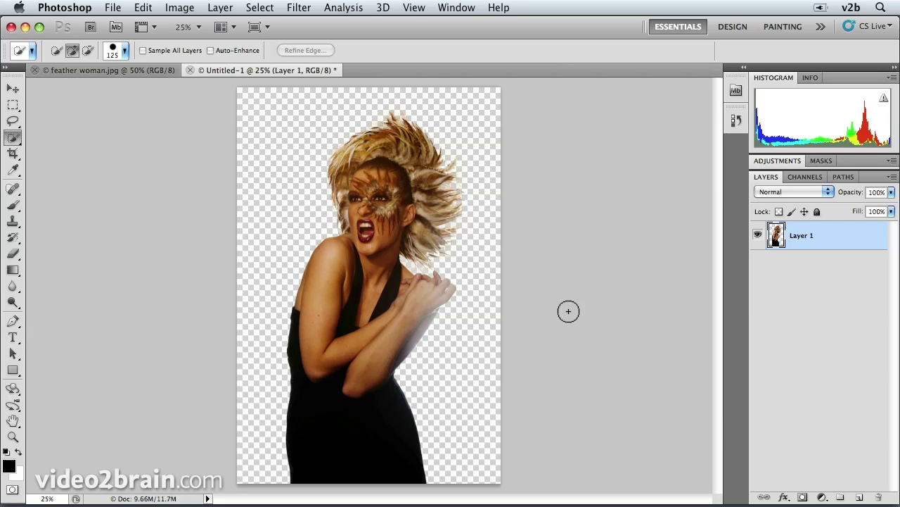
key(super+plus)
key(super+plus)
key(super+plus)
key(super+plus)
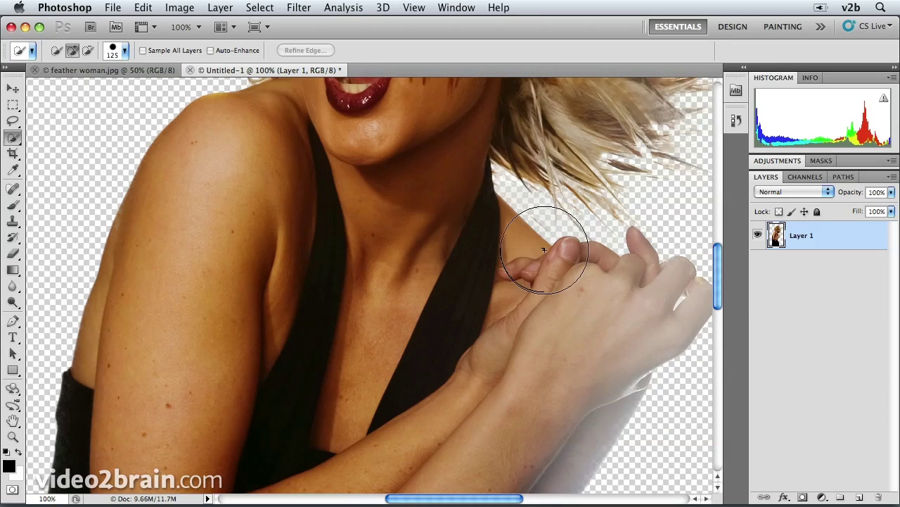
drag(718, 281, 719, 234)
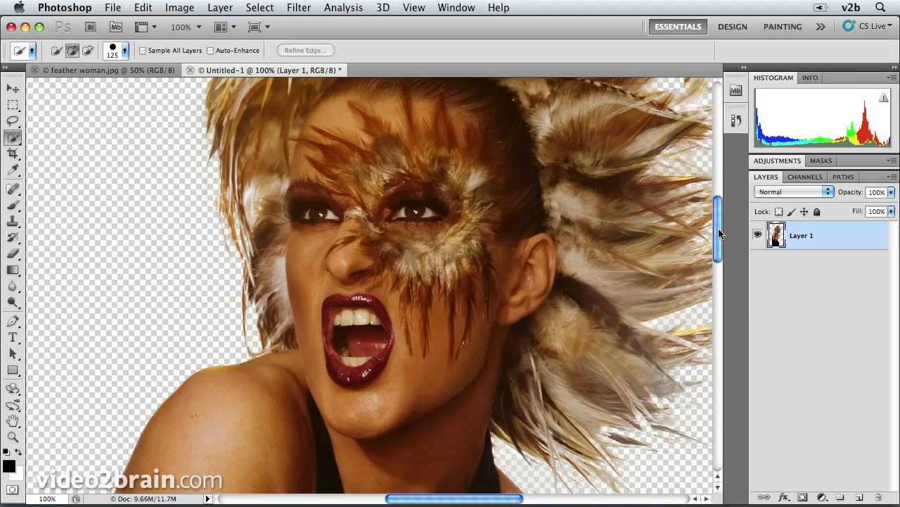
drag(638, 218, 523, 223)
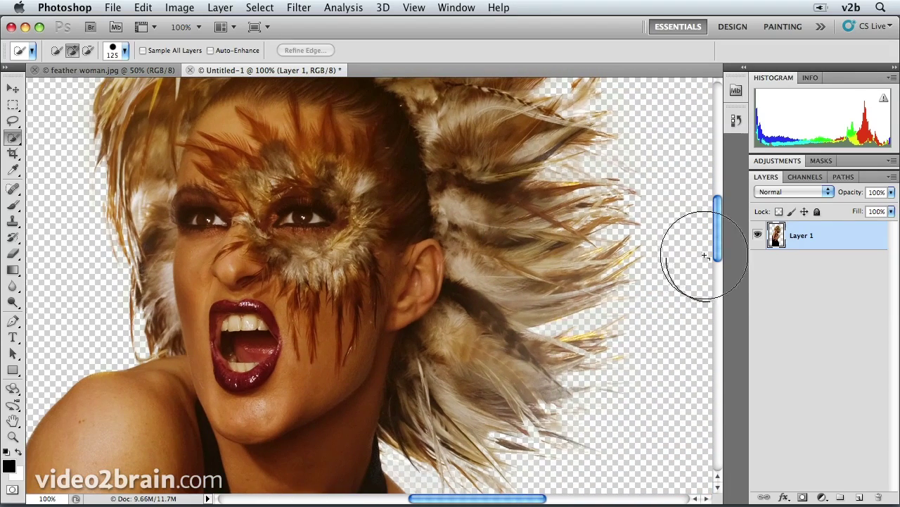